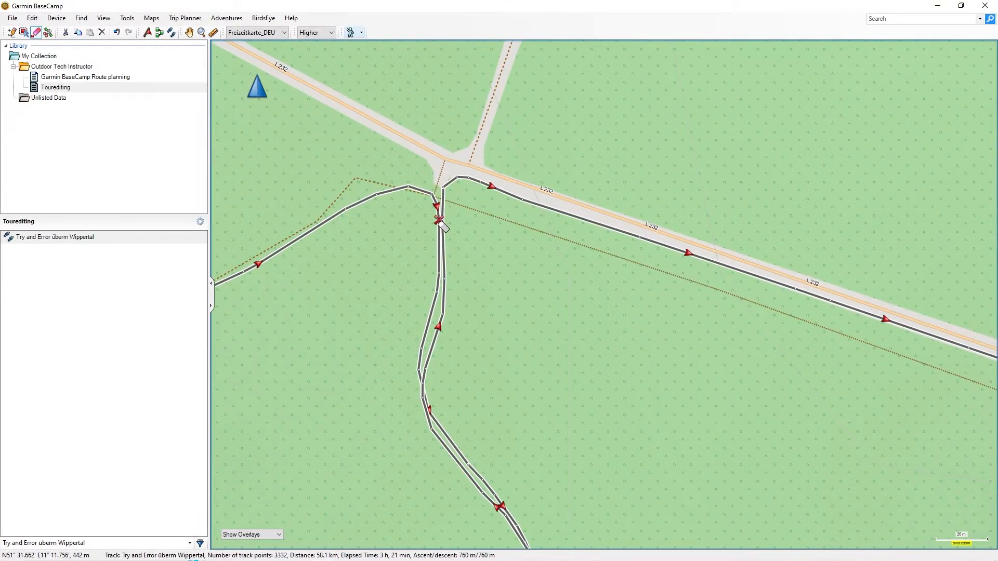
click(450, 228)
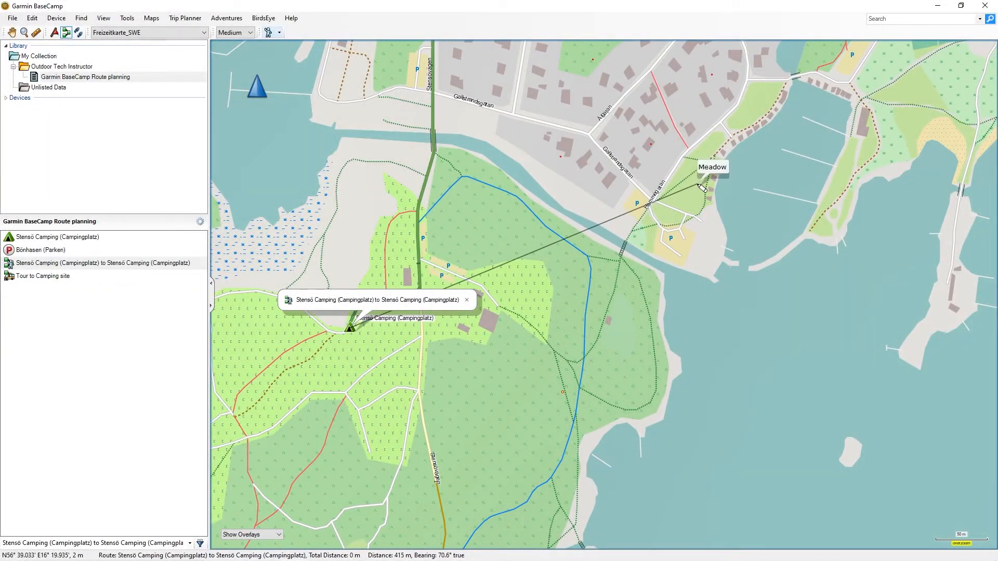
Extend the route starting at Stensö Camping along the road to the foot path just west of the castle
scroll(701, 187, down, 3)
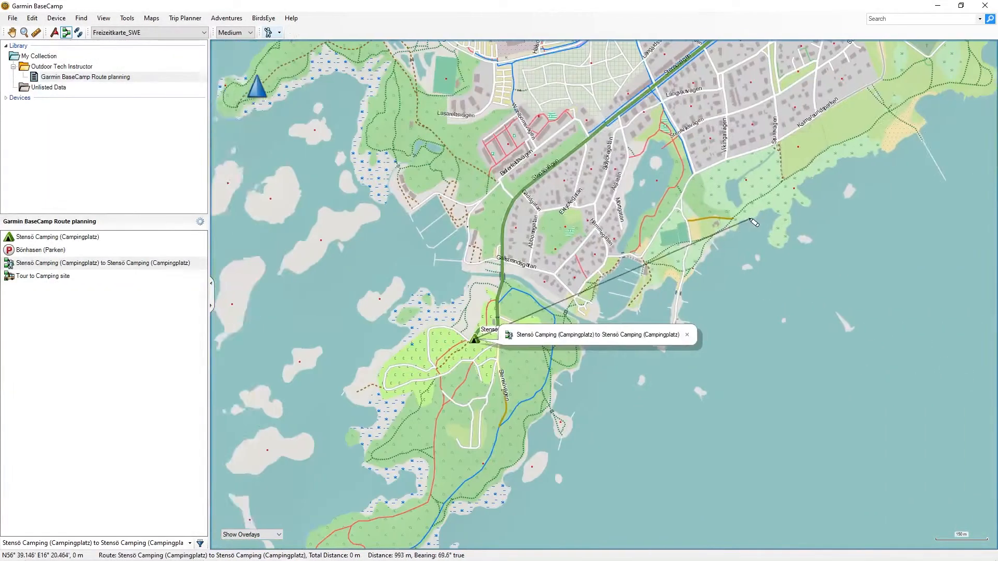
scroll(912, 103, up, 5)
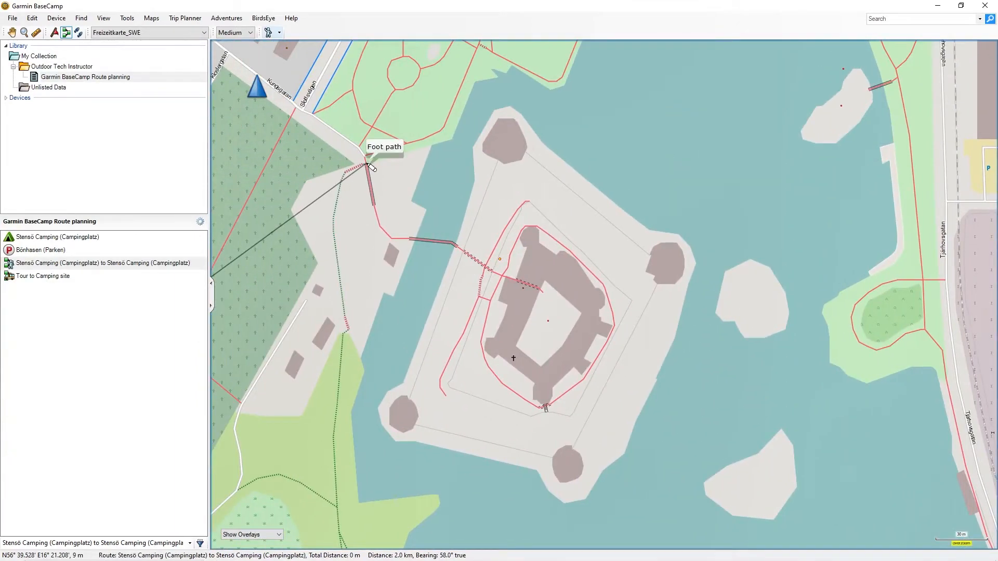
click(273, 90)
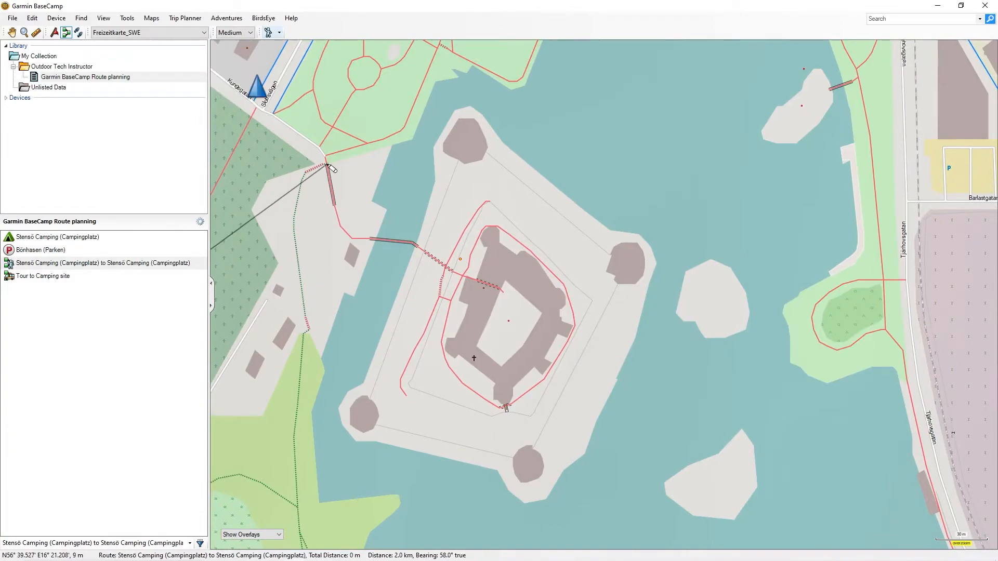
click(327, 165)
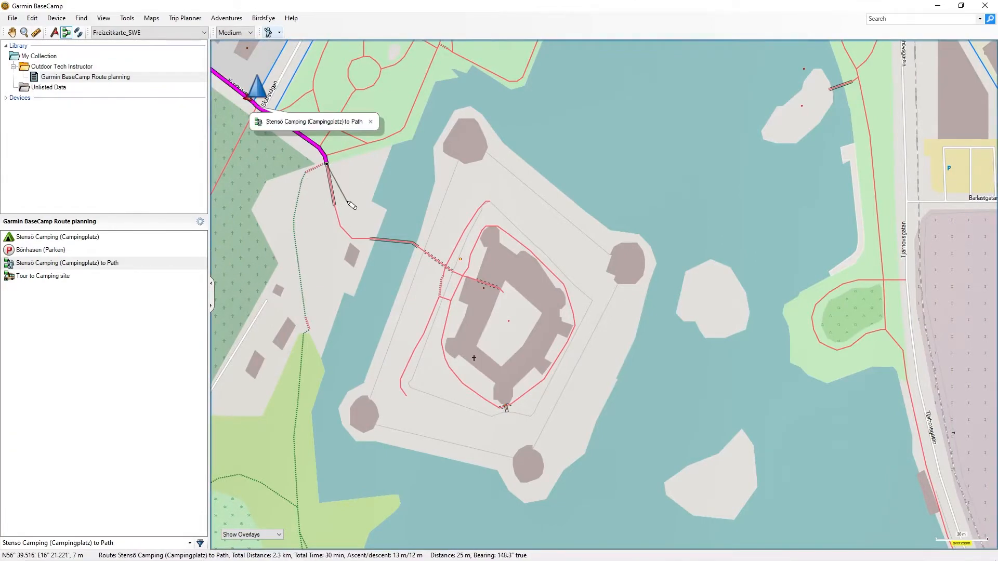
scroll(352, 205, down, 3)
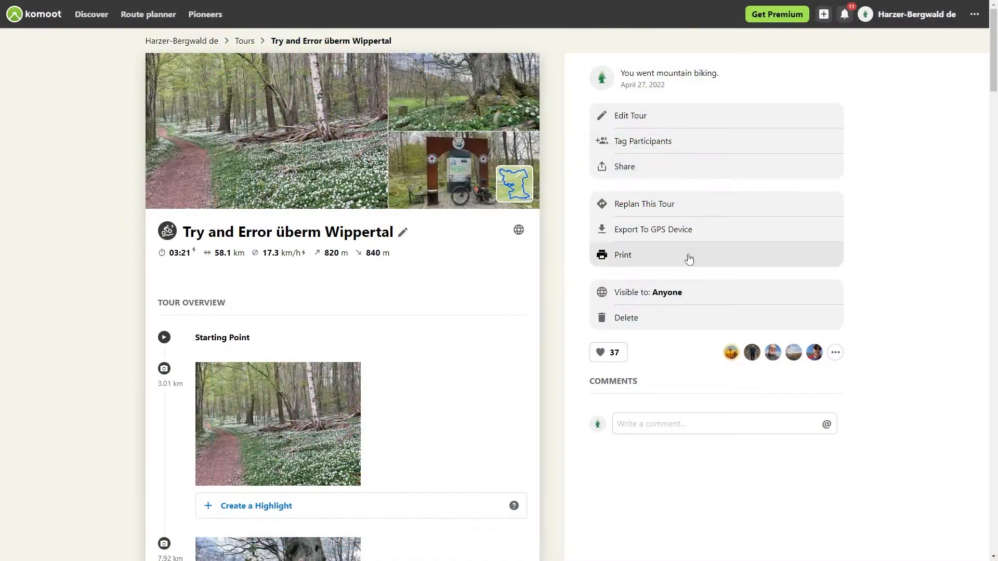
Export the tour Try and Error überm Wippertal from komoot for GPS devices and import its GPX file into BaseCamp's Tourediting list
click(635, 233)
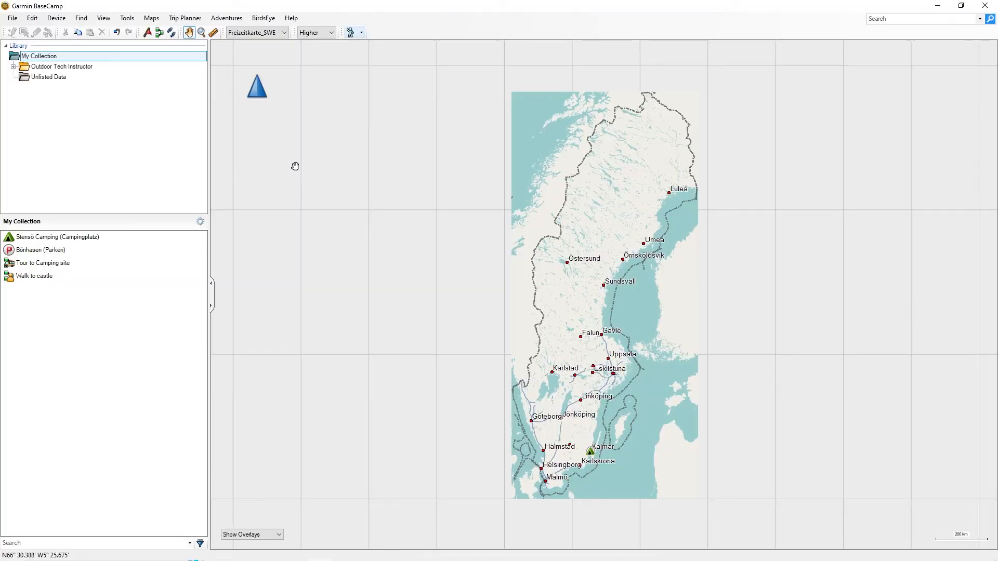
click(25, 67)
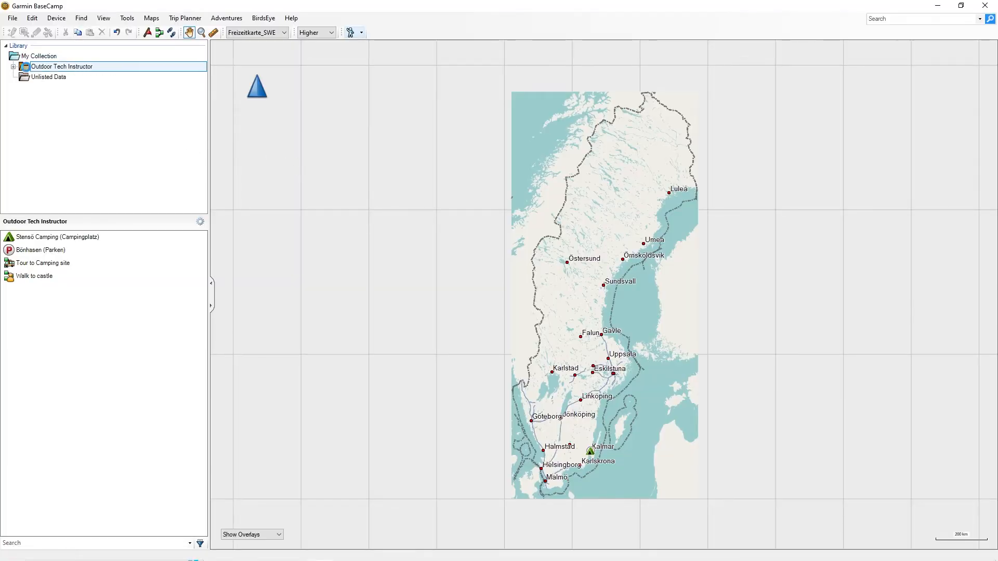
click(13, 67)
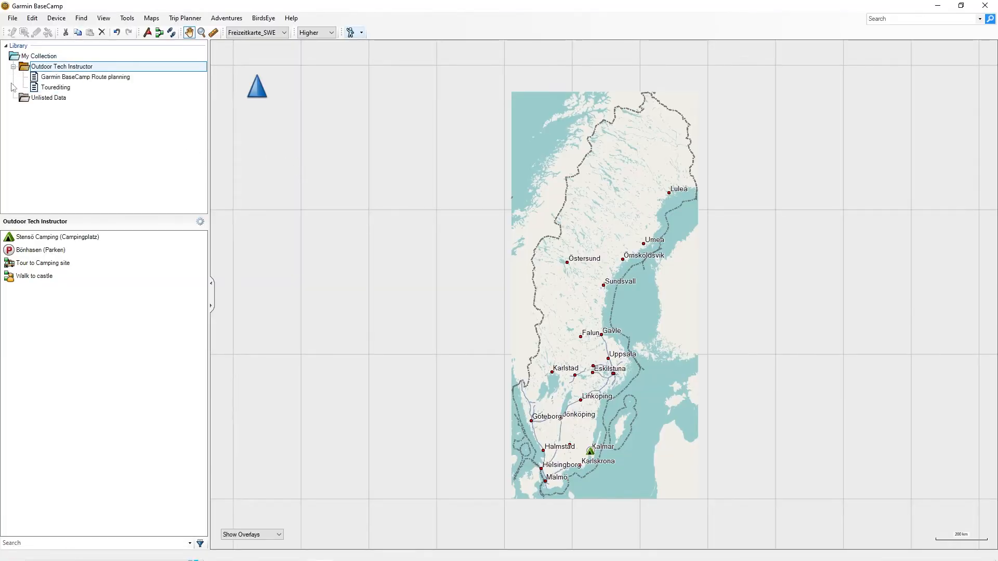
click(41, 87)
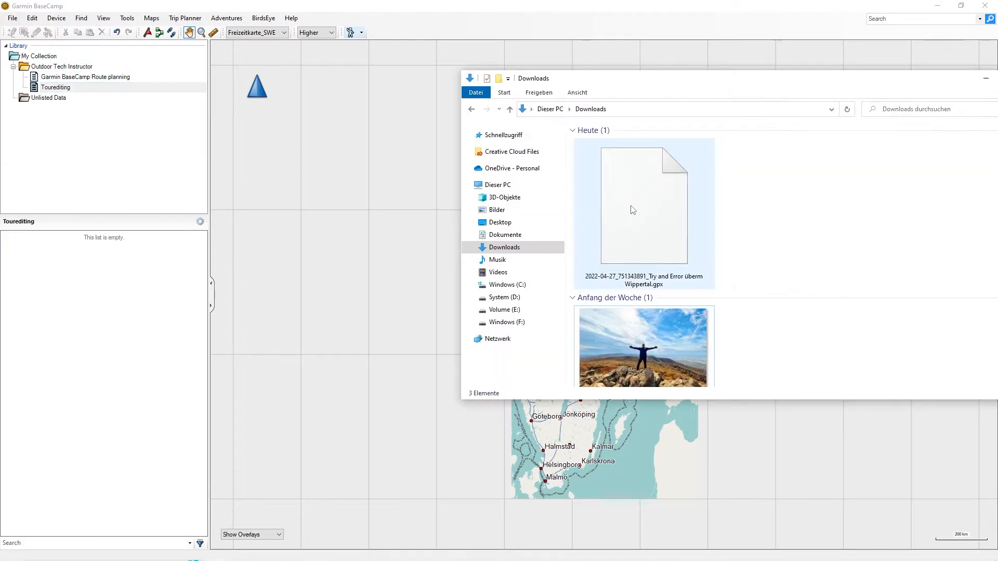
drag(635, 204, 49, 92)
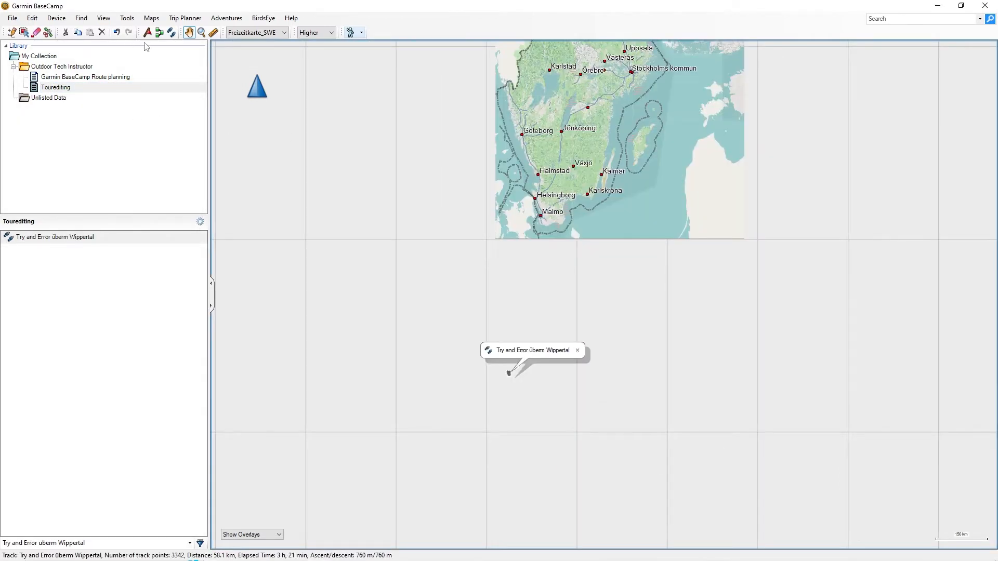
Switch the displayed map to Freizeitkarte_DEU for the imported track
click(255, 33)
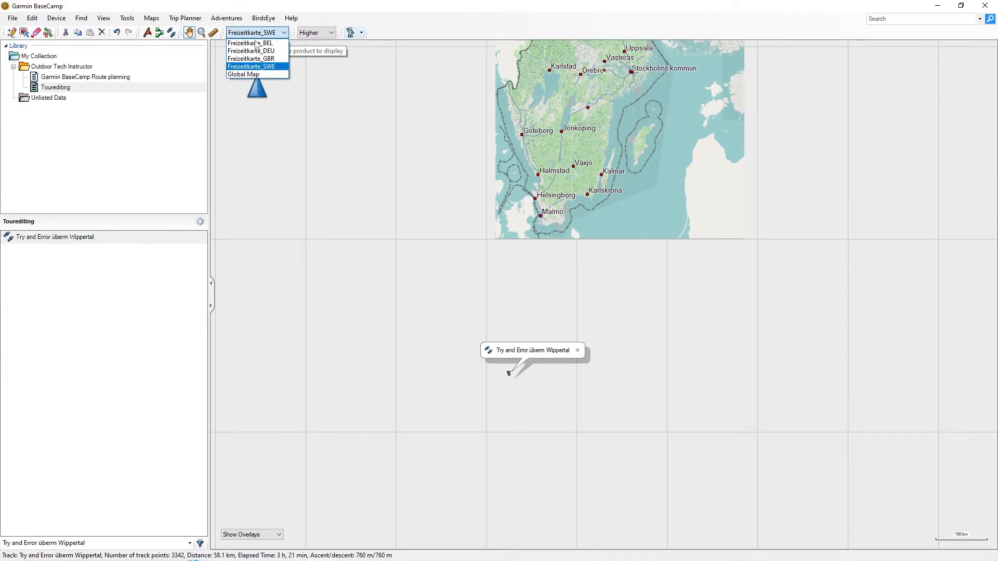
click(247, 51)
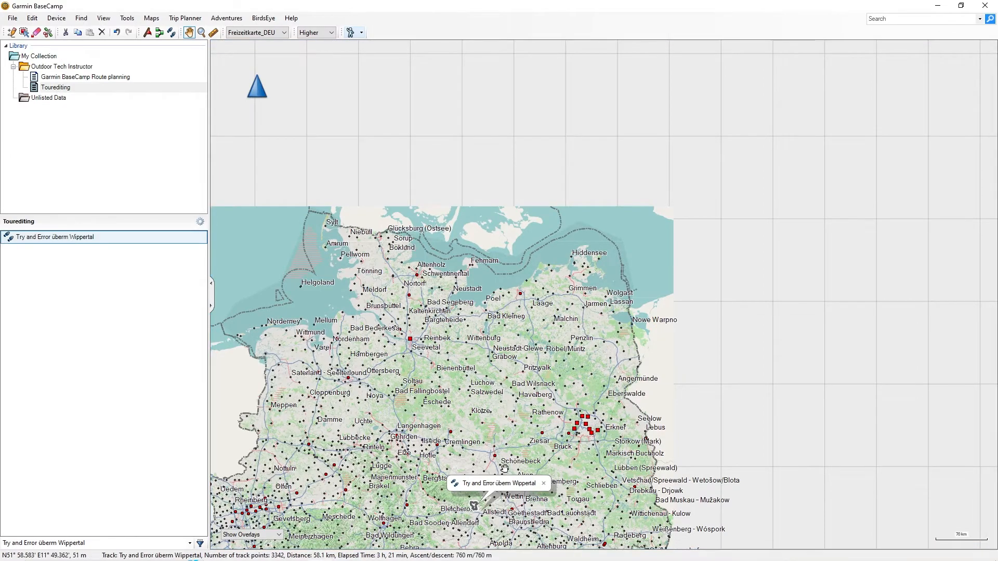
drag(486, 498, 500, 258)
scroll(501, 258, up, 5)
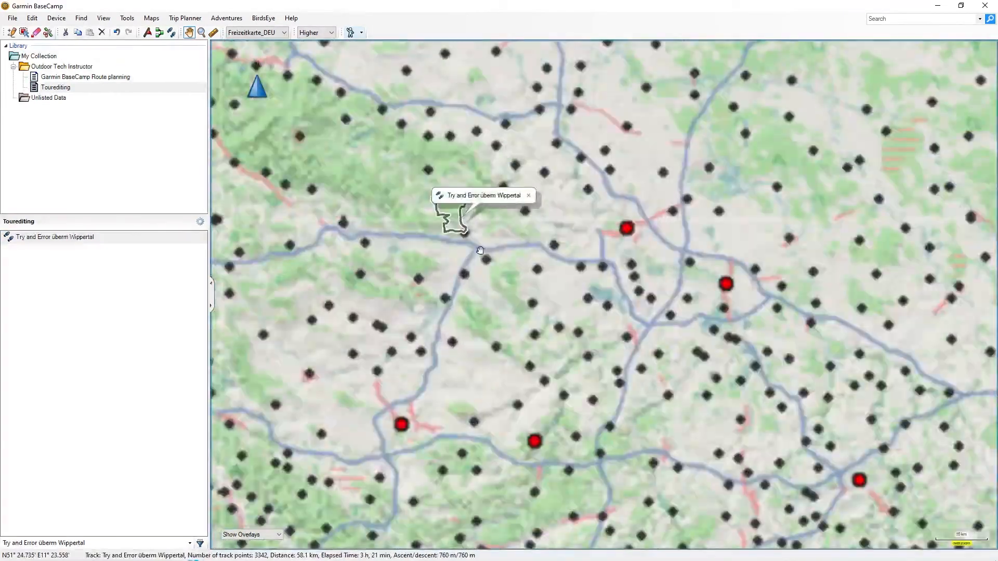
scroll(514, 324, up, 7)
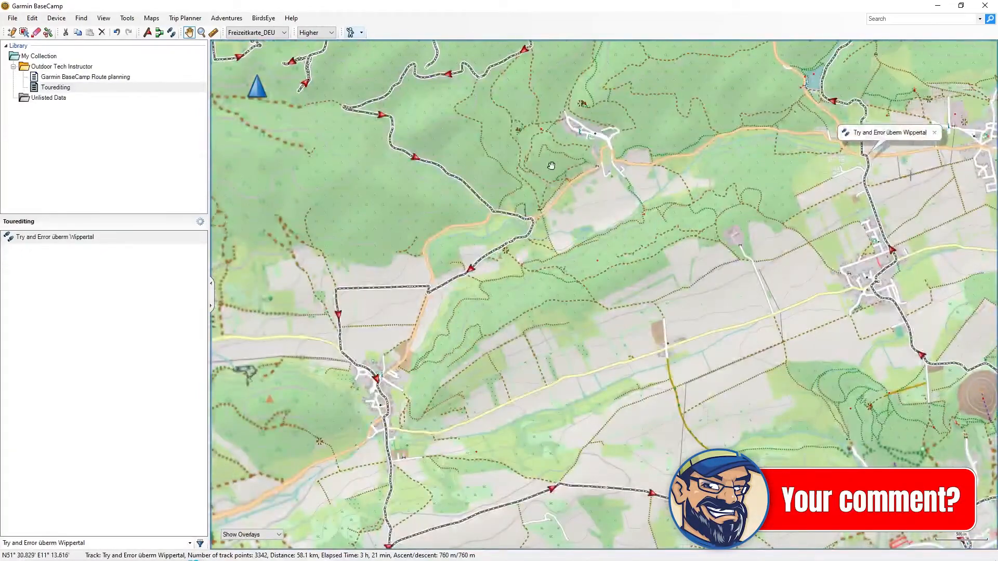
Erase individual track points at the outer ends of the forked dead-end detour south of the L 232 with the Erase tool
drag(496, 126, 669, 382)
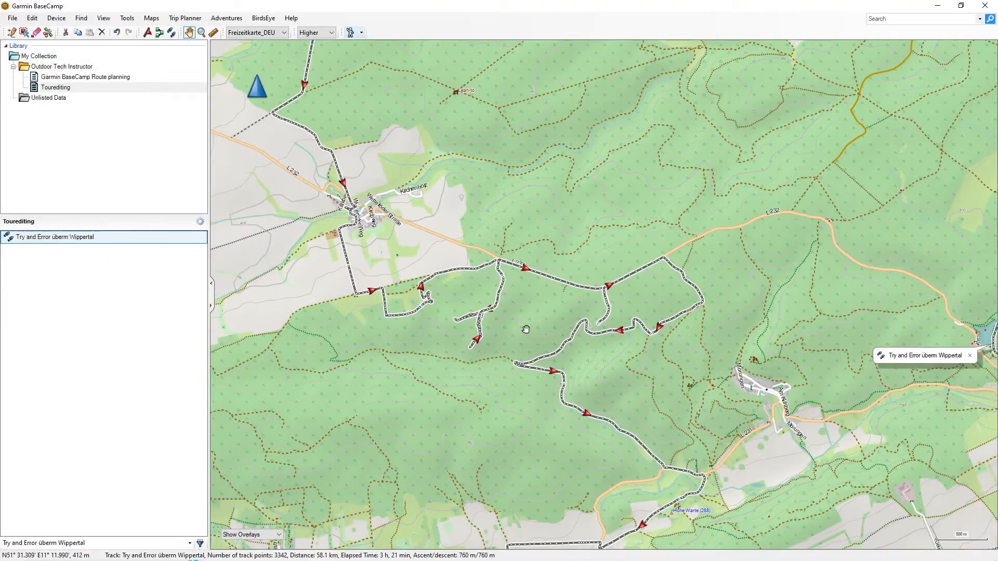
drag(526, 329, 583, 315)
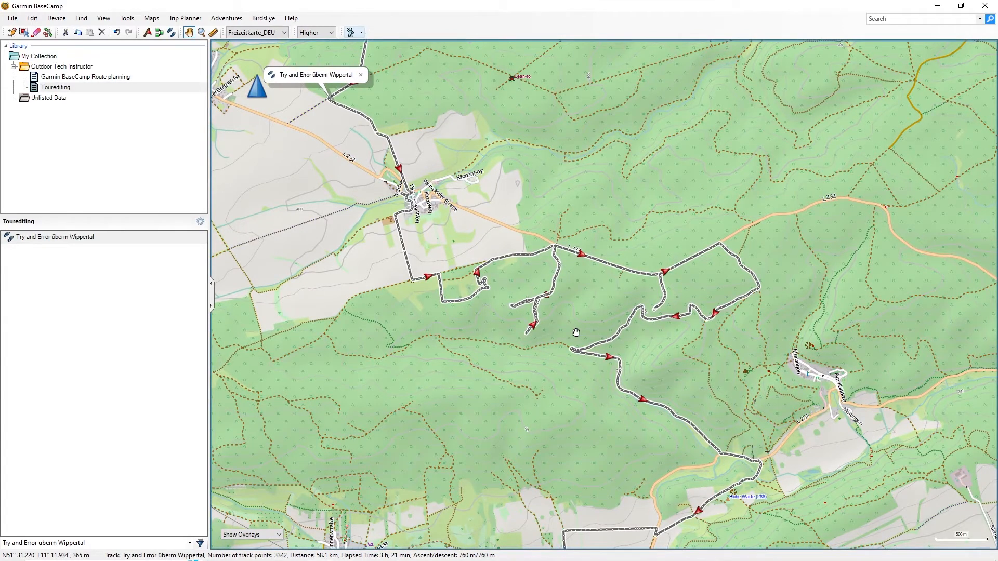
mouse_move(576, 333)
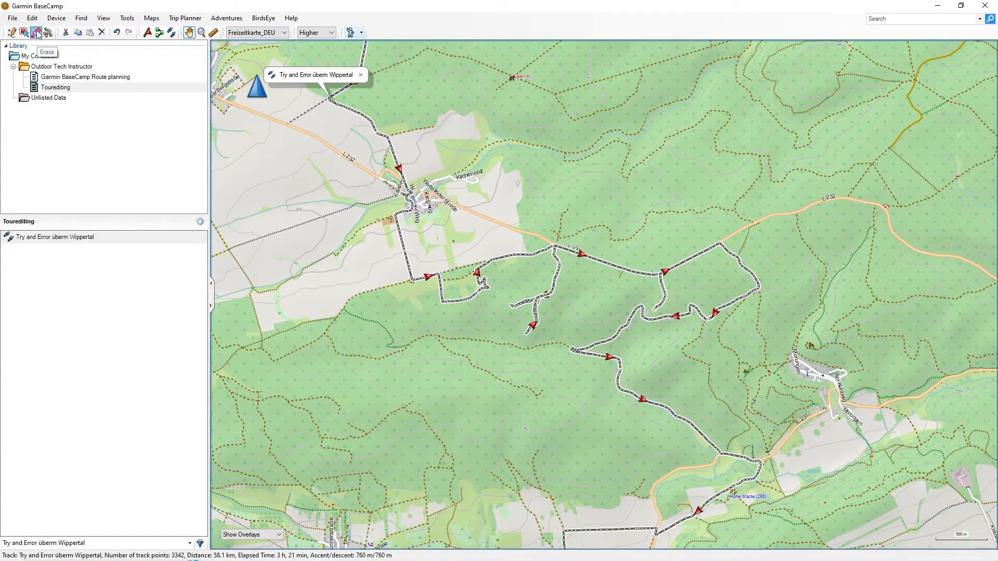
click(37, 34)
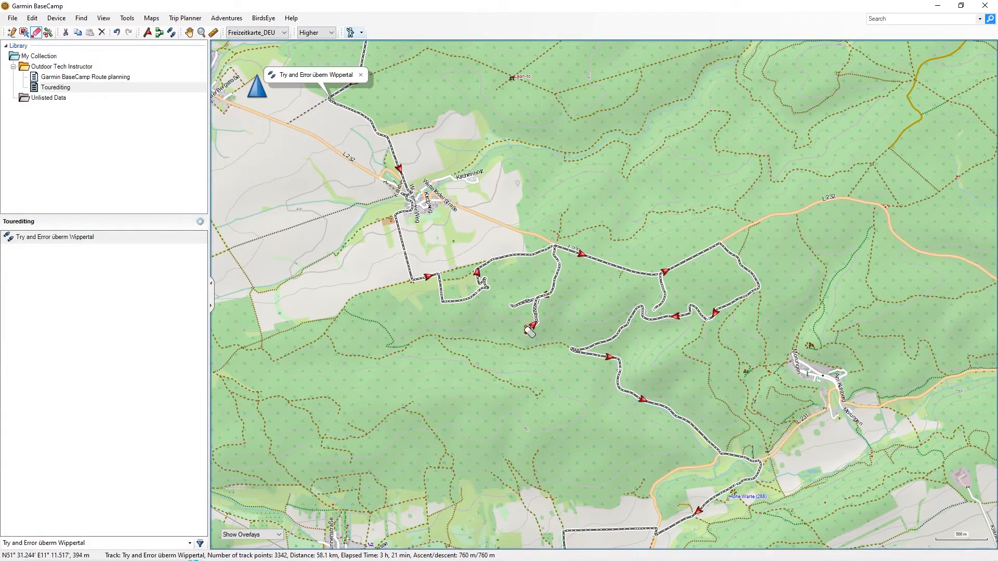
scroll(541, 331, up, 1)
scroll(544, 331, up, 2)
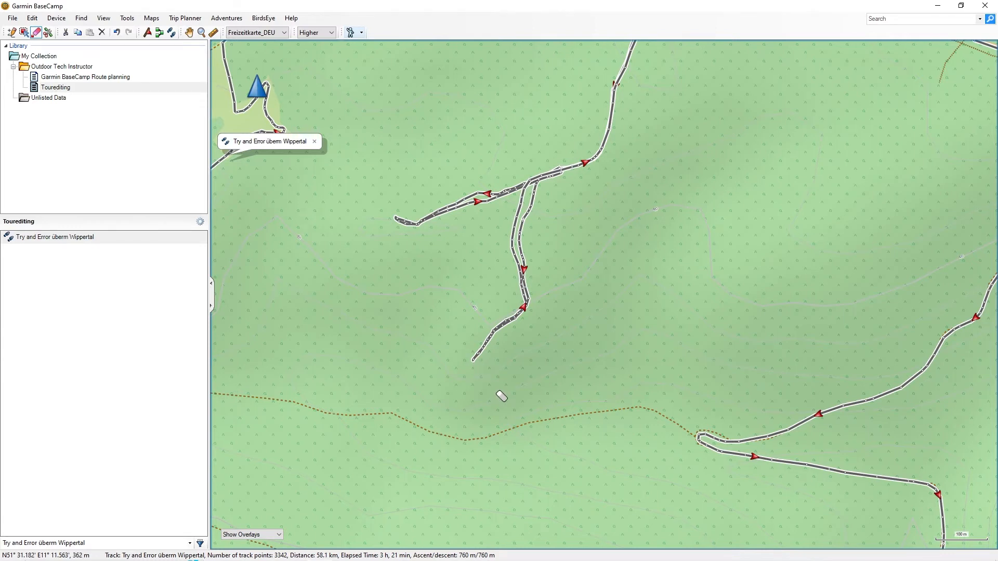
click(474, 359)
click(473, 359)
click(473, 360)
click(473, 359)
click(407, 224)
click(400, 222)
click(407, 225)
click(408, 223)
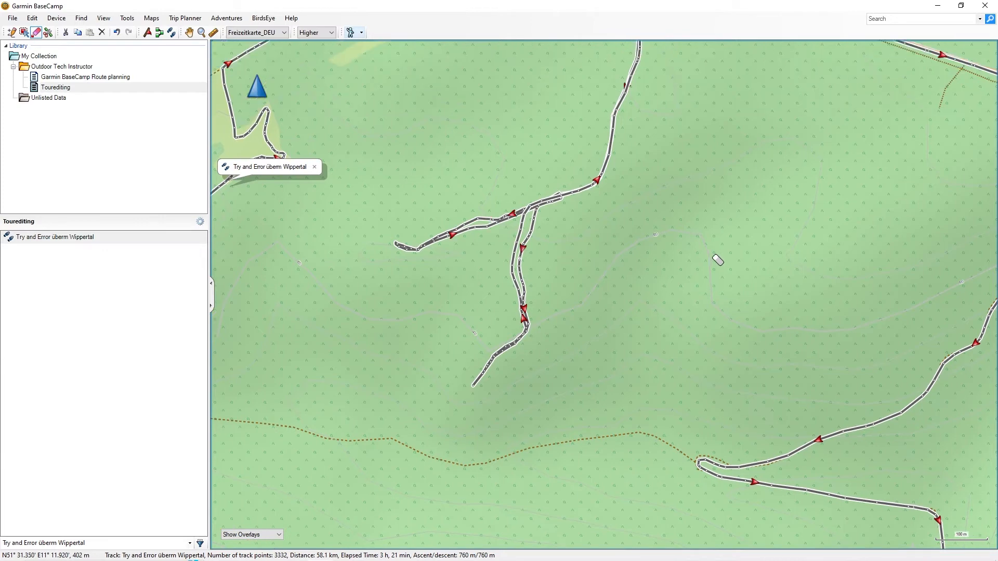
Erase the whole forked there-and-back detour from its entry to its exit point at the L 232 junction, including leftover points there
scroll(718, 259, up, 2)
scroll(661, 210, up, 2)
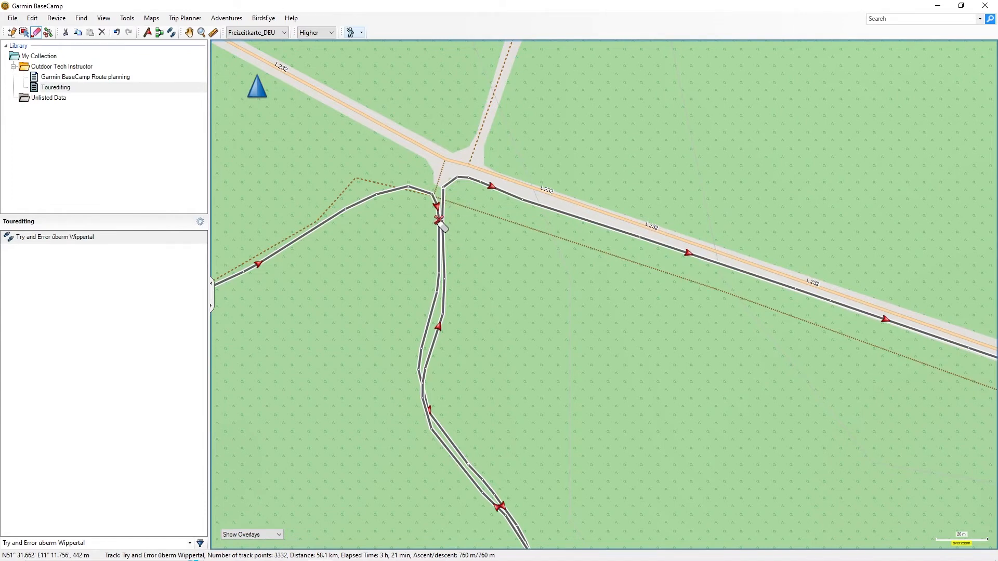
drag(439, 222, 444, 223)
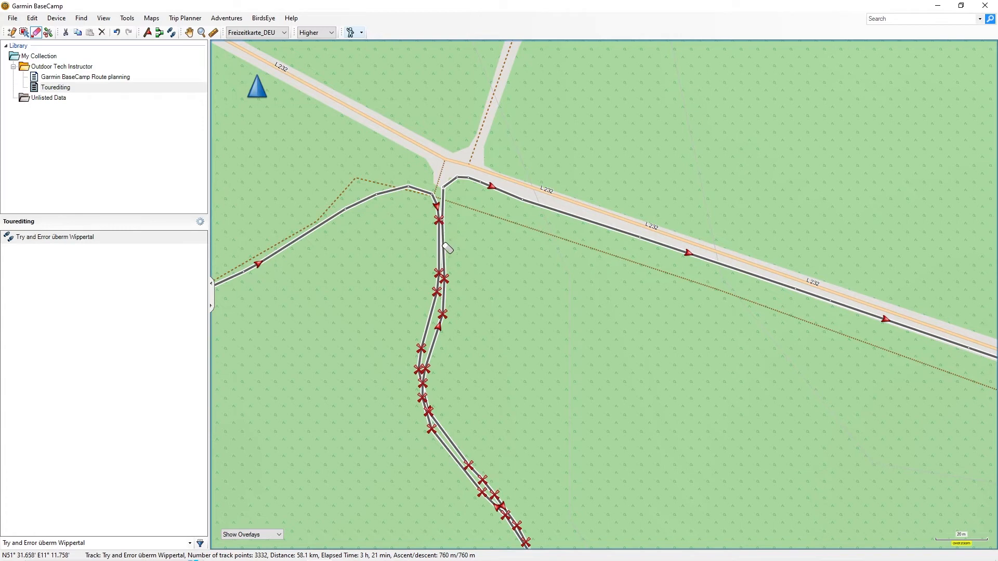
drag(444, 244, 442, 308)
mouse_move(433, 408)
mouse_down()
mouse_move(425, 296)
mouse_move(422, 372)
mouse_move(435, 397)
mouse_move(448, 219)
mouse_up()
drag(446, 224, 446, 225)
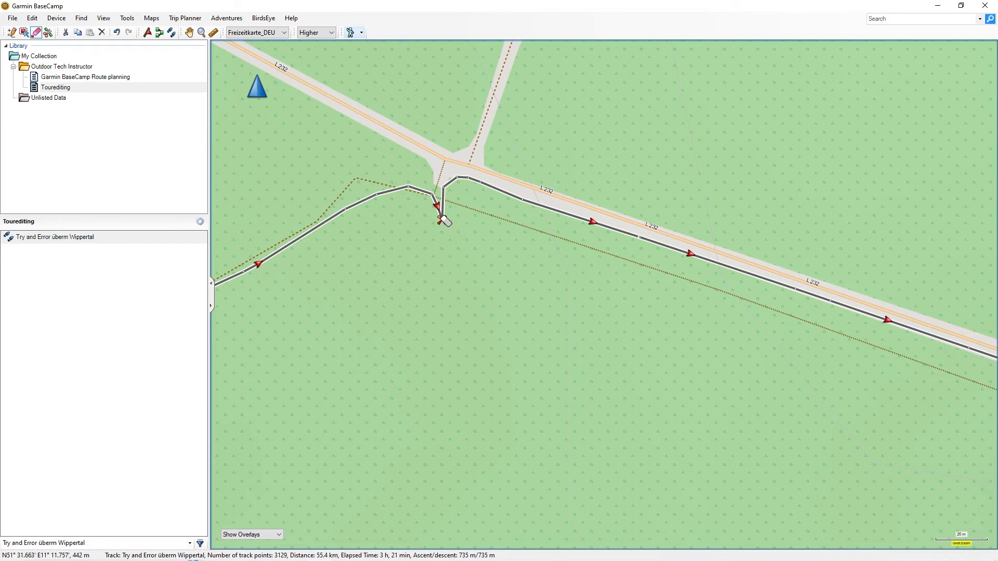
click(443, 219)
click(438, 206)
Erase the second dead-end detour farther east, from where the track leaves the L 232 to where it rejoins the road
scroll(444, 259, down, 5)
scroll(664, 280, up, 5)
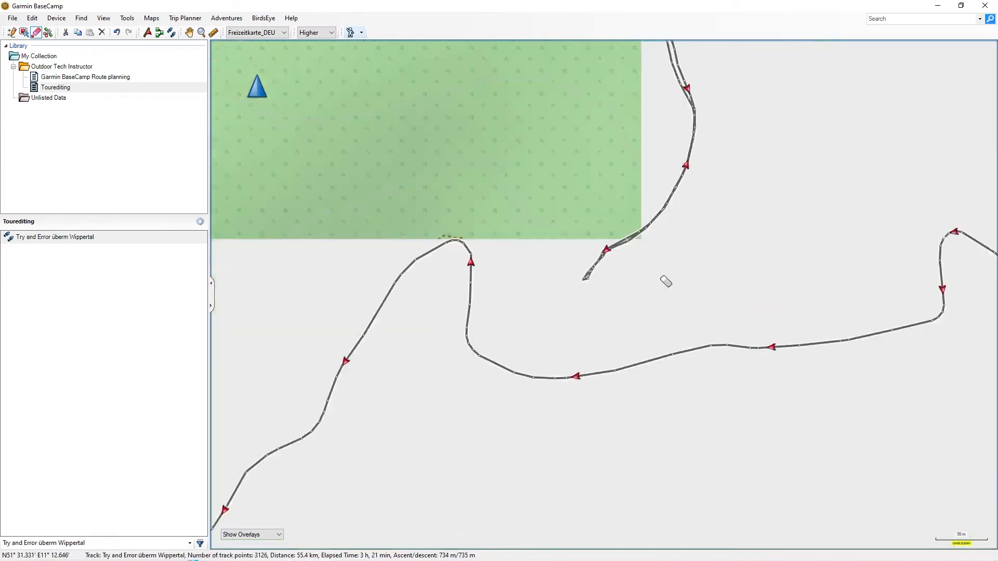
key(Up)
key(Up)
key(Up)
key(Up)
key(Up)
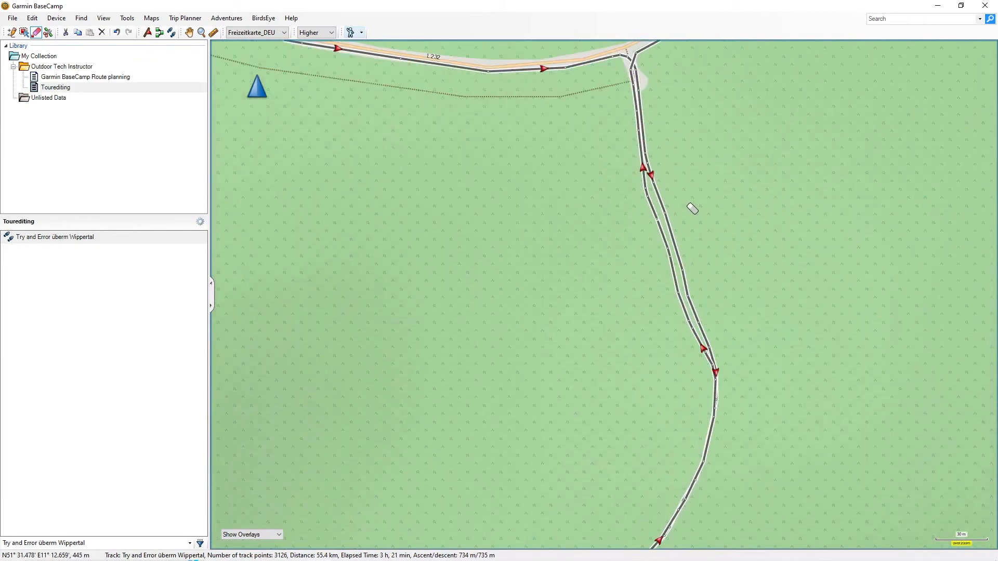
scroll(647, 158, up, 1)
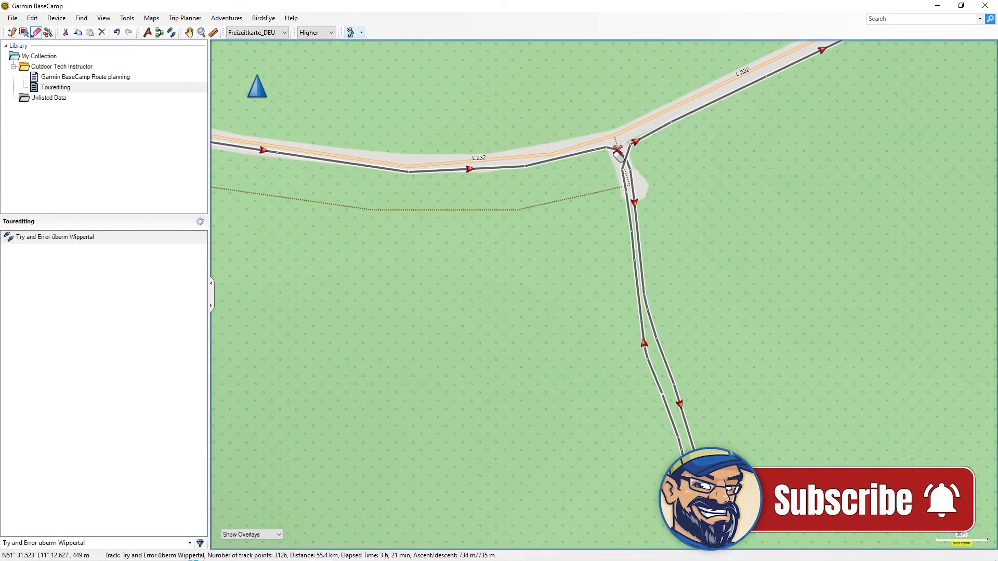
drag(619, 151, 626, 173)
click(627, 173)
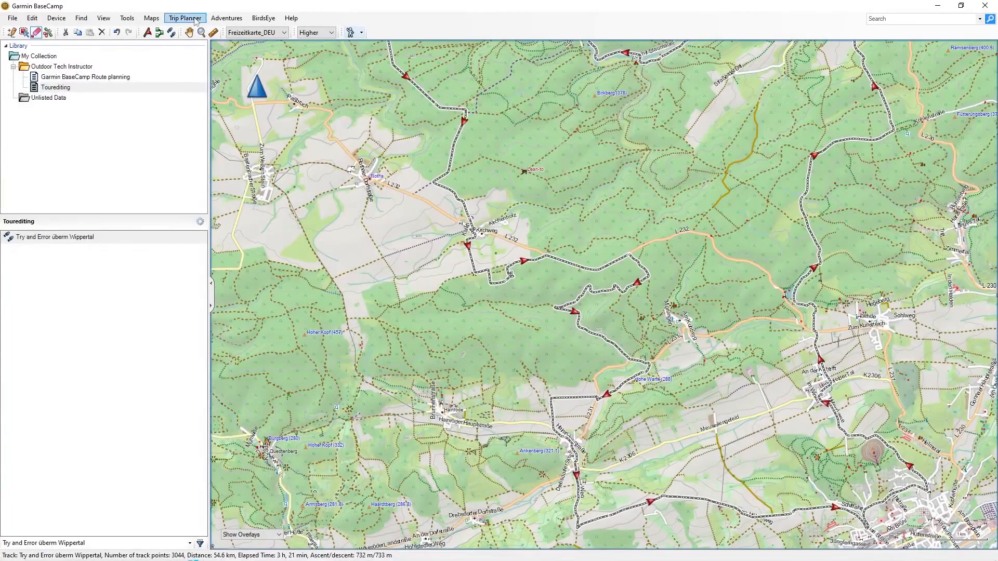
Export the selected Try and Error überm Wippertal track to the Downloads folder in GPS eXchange Format (*.gpx), keeping the suggested file name
click(189, 33)
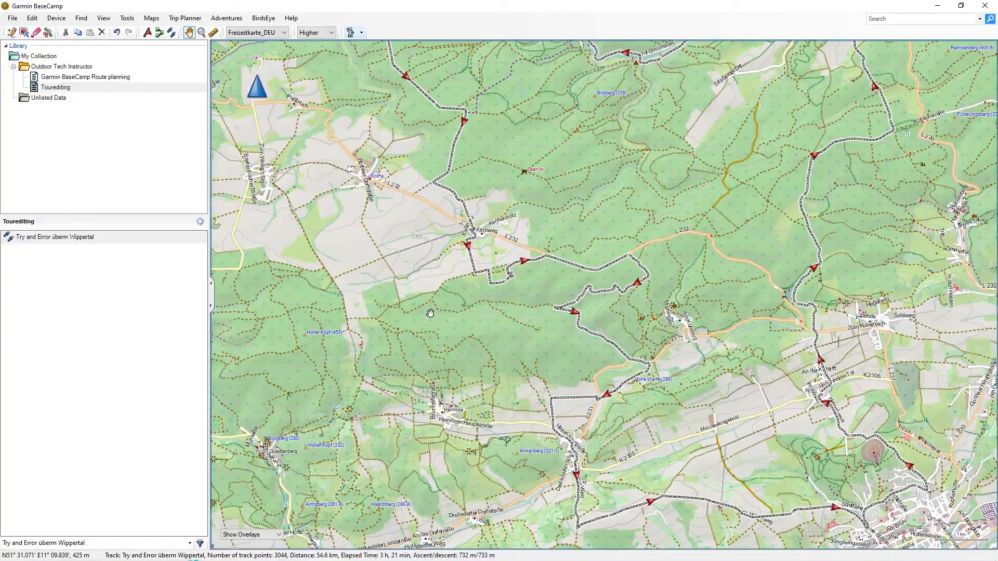
mouse_move(430, 313)
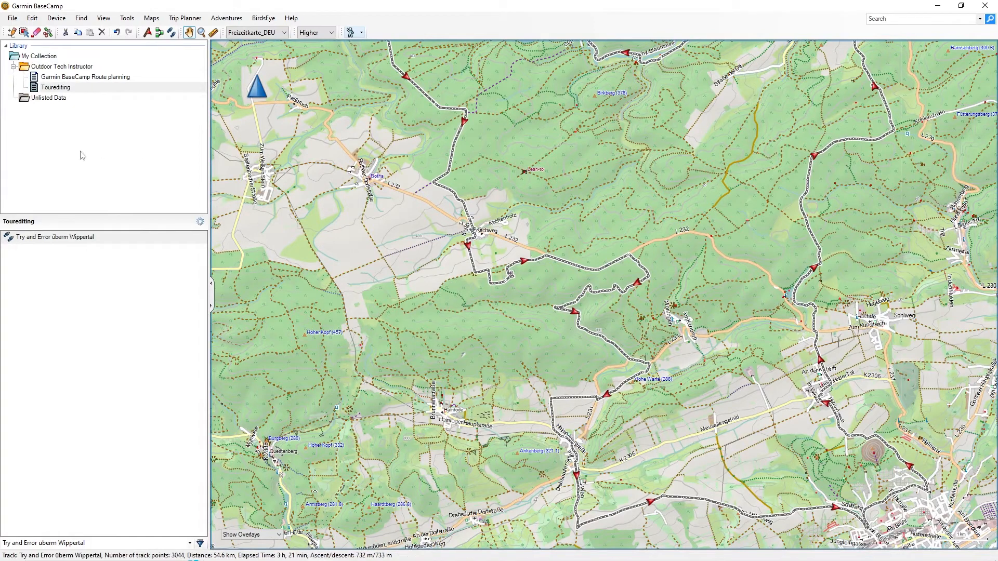
click(45, 243)
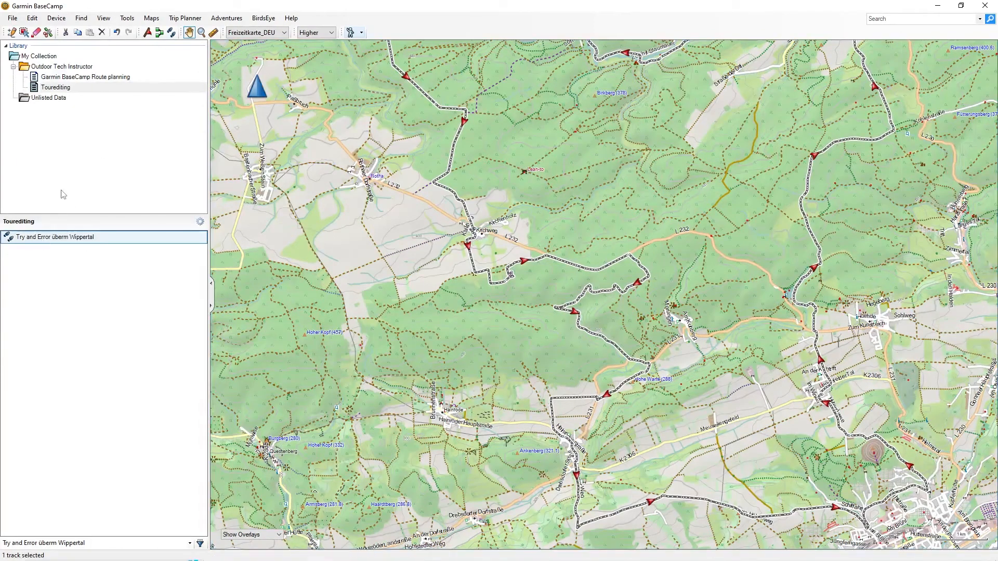
click(12, 17)
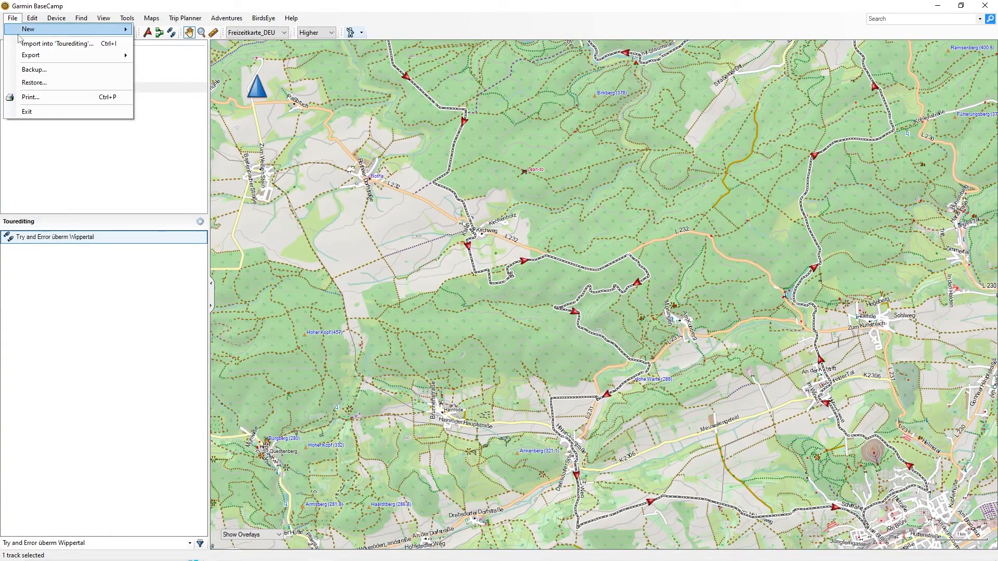
mouse_move(38, 56)
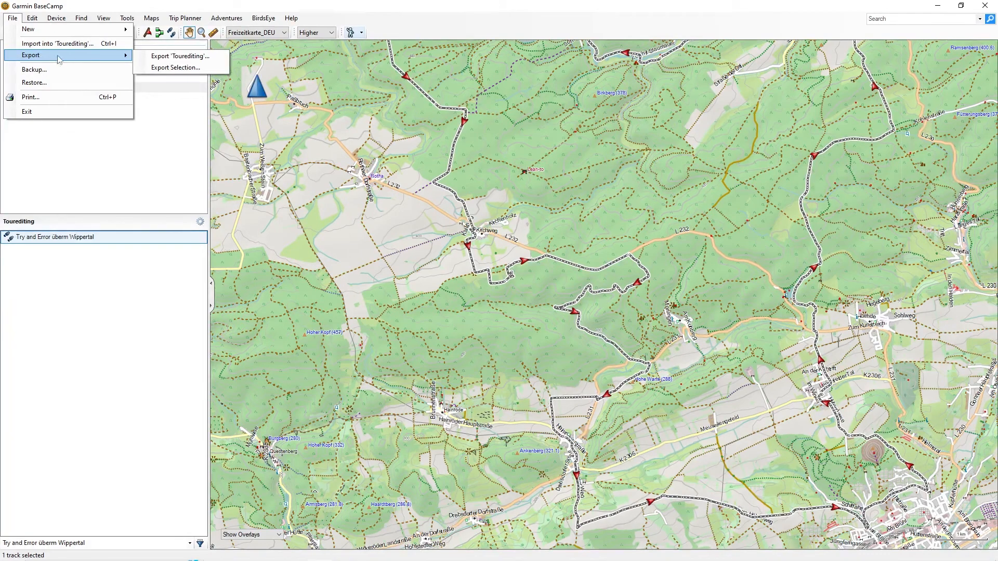
click(174, 68)
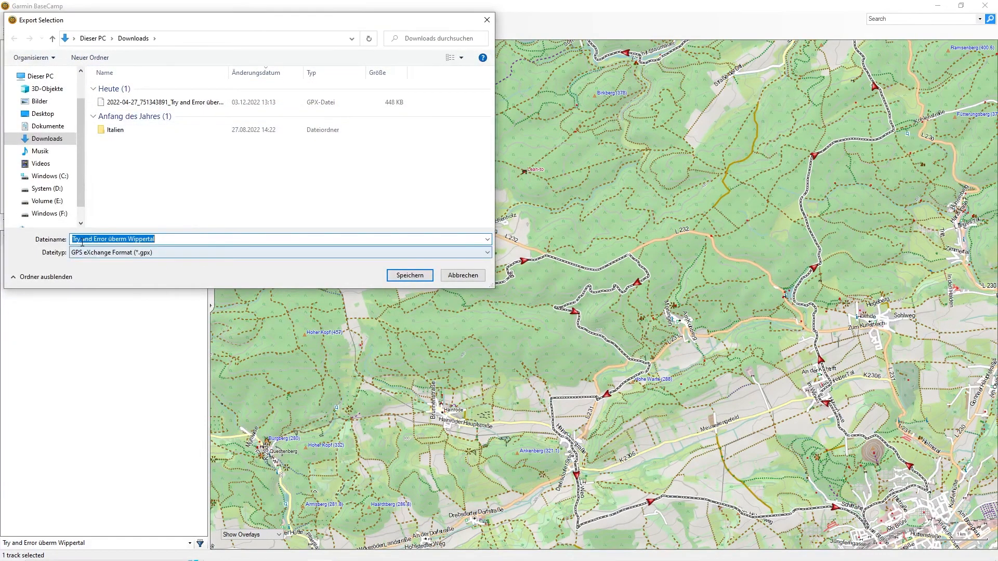
click(410, 276)
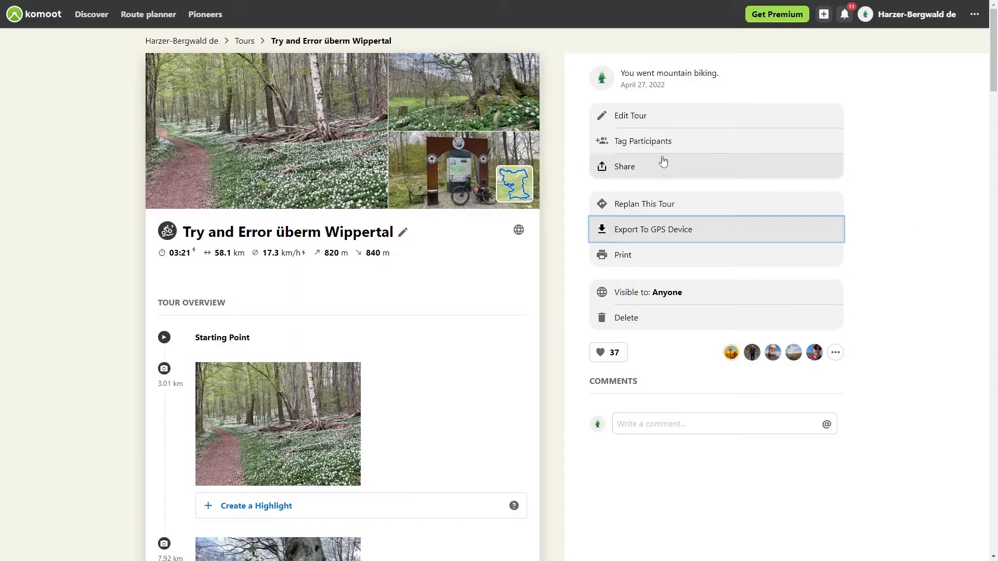
Switch to komoot and upload Try and Error überm Wippertal.gpx from the Downloads folder as a GPS file import
click(823, 14)
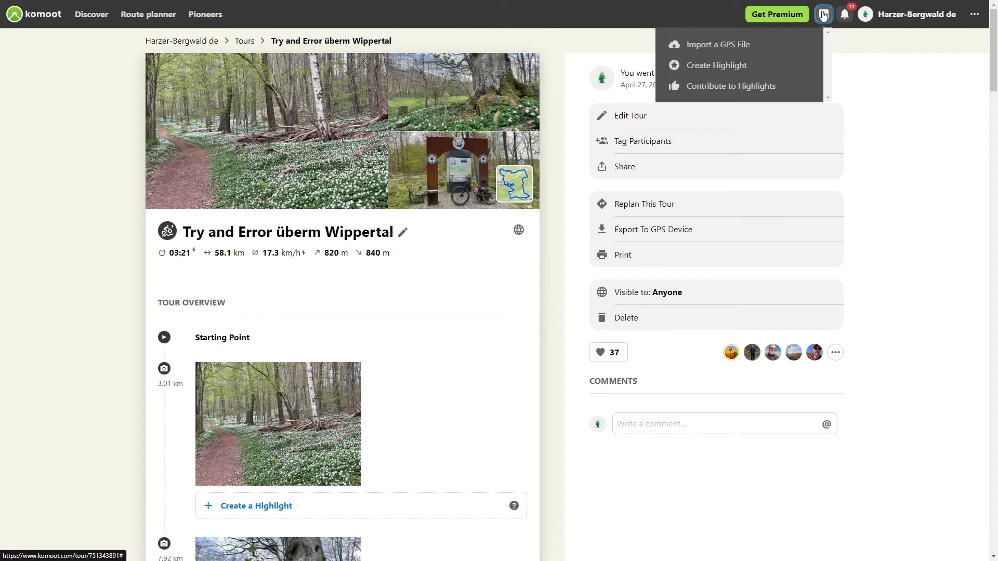
click(700, 45)
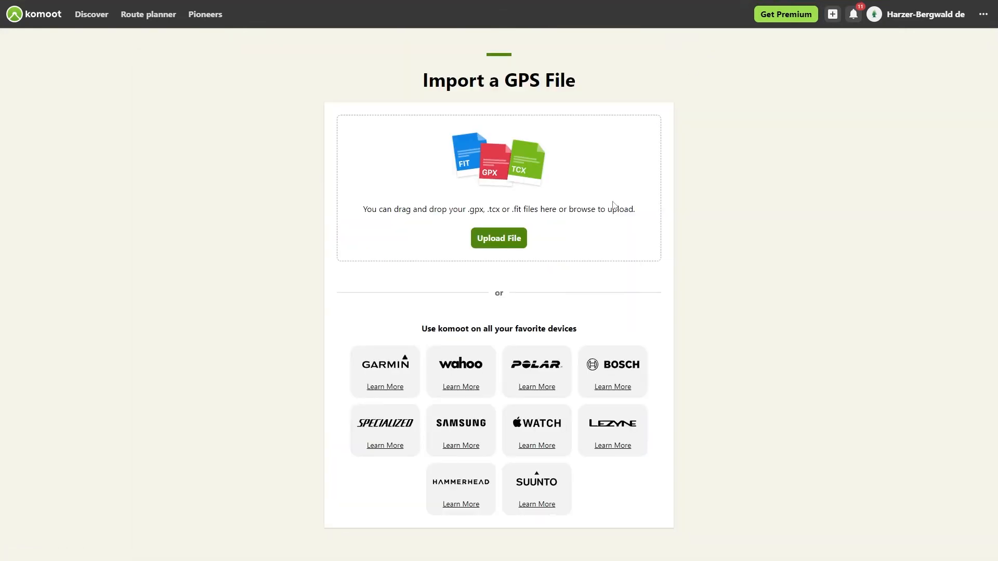
click(494, 241)
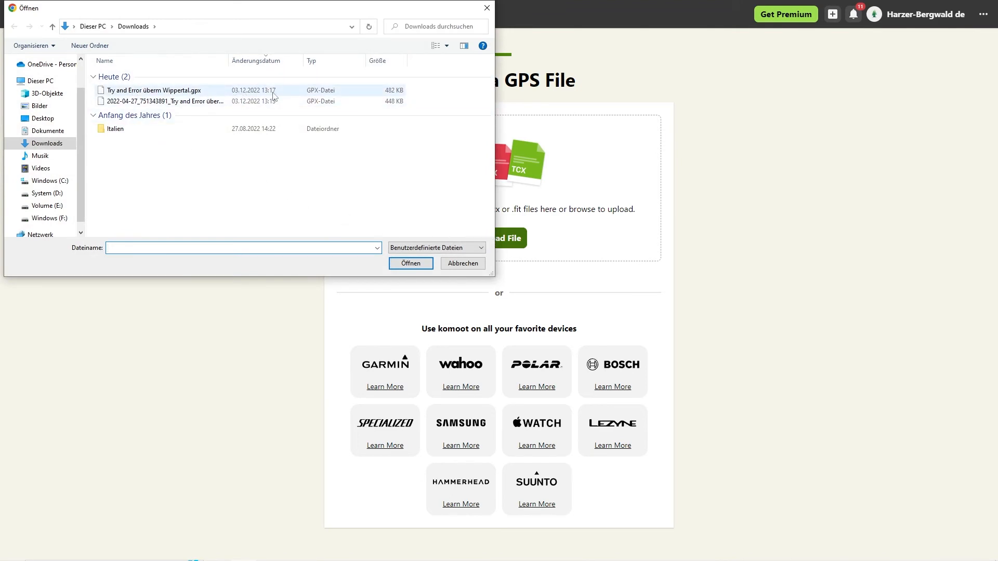
click(169, 92)
click(411, 264)
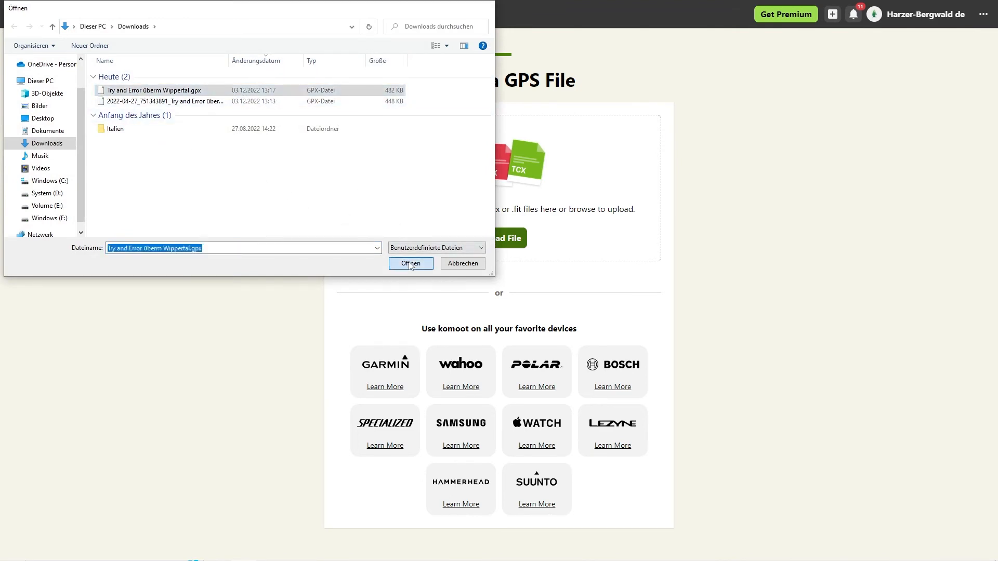
Choose to import the file as an activity and set its sport type to Mountain Biking, completed on an e-bike
click(394, 334)
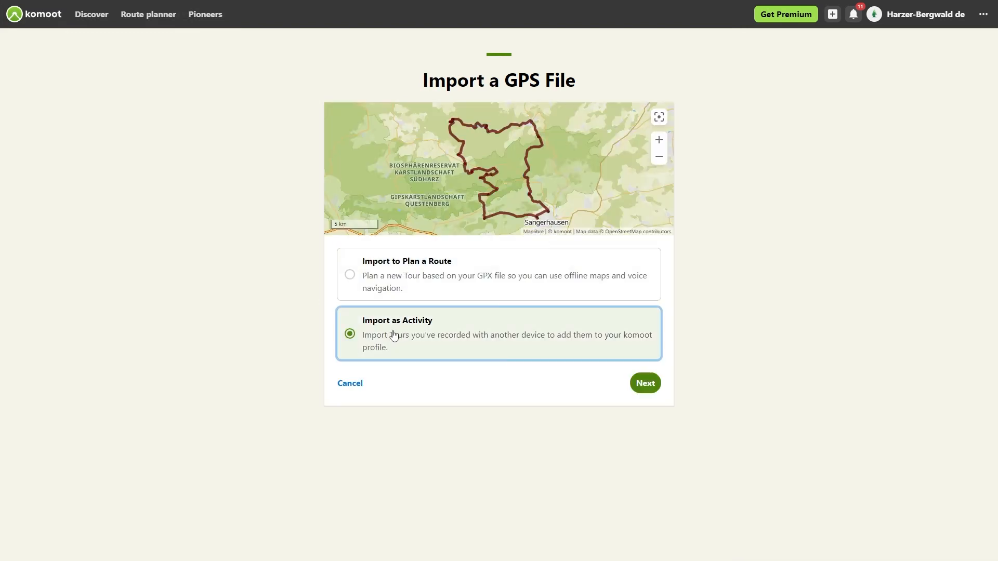
click(645, 383)
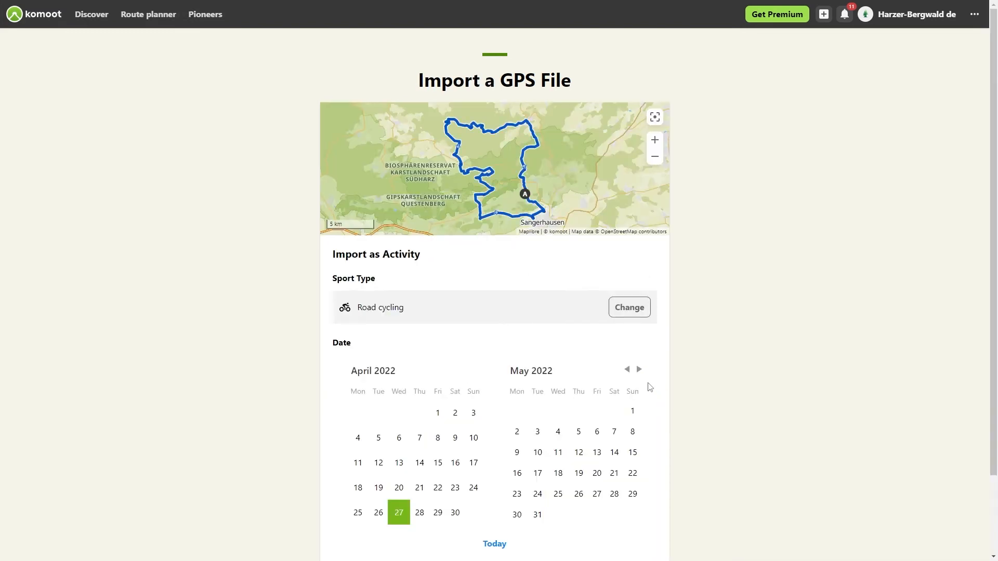
click(624, 311)
click(417, 196)
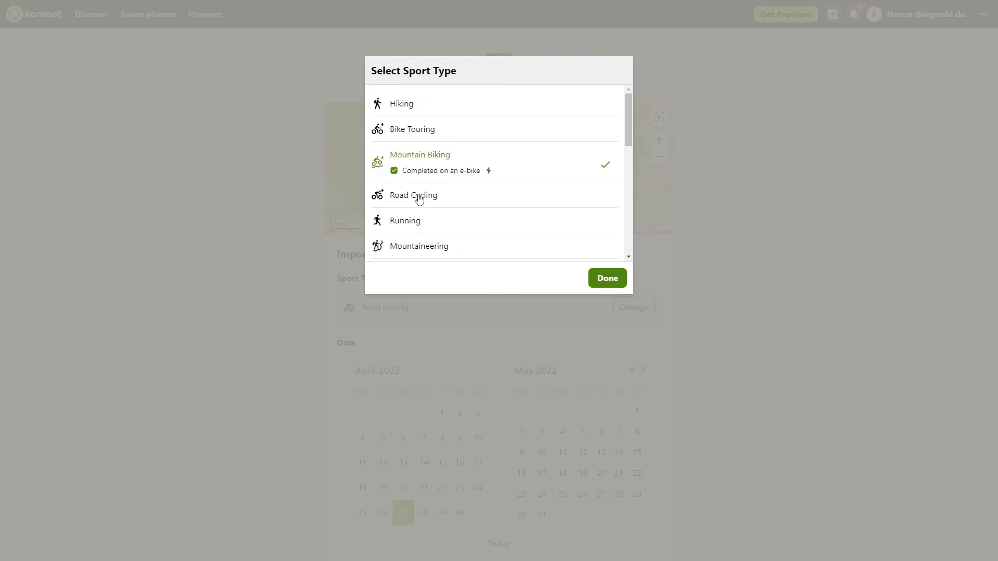
click(601, 281)
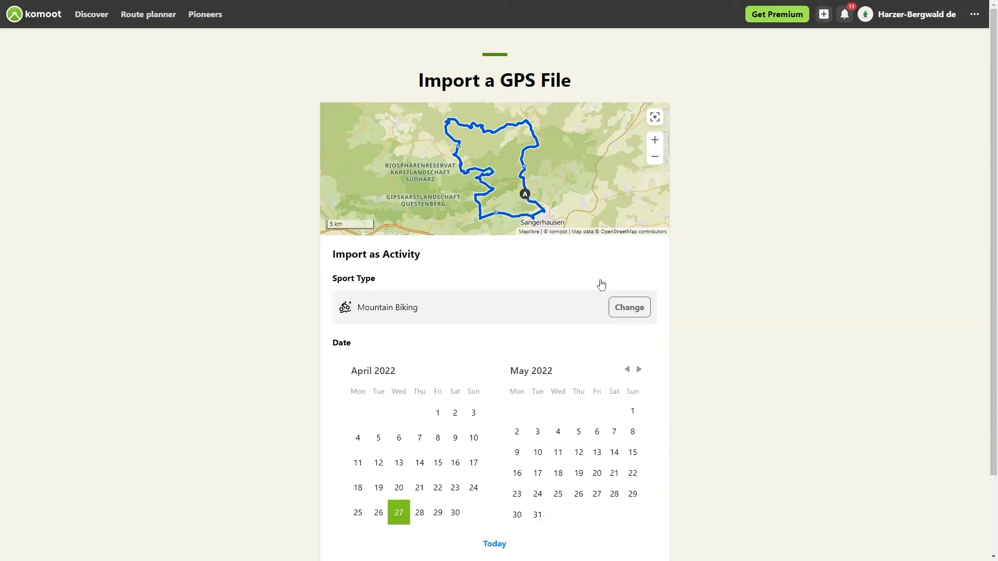
Import the activity with the preset date and visibility, and accept the suggested tour name Try and Error überm Wippertal
scroll(700, 306, down, 2)
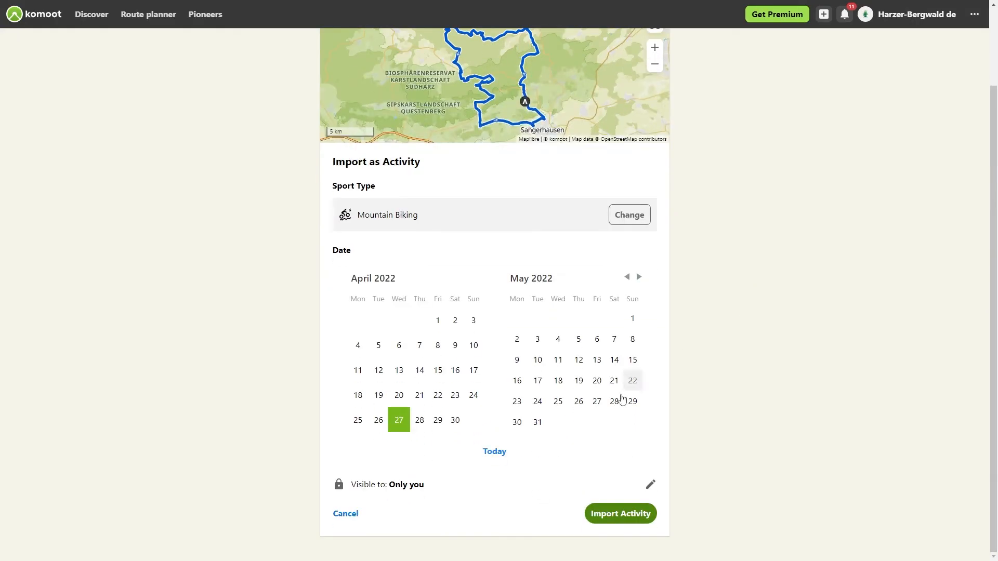
click(627, 514)
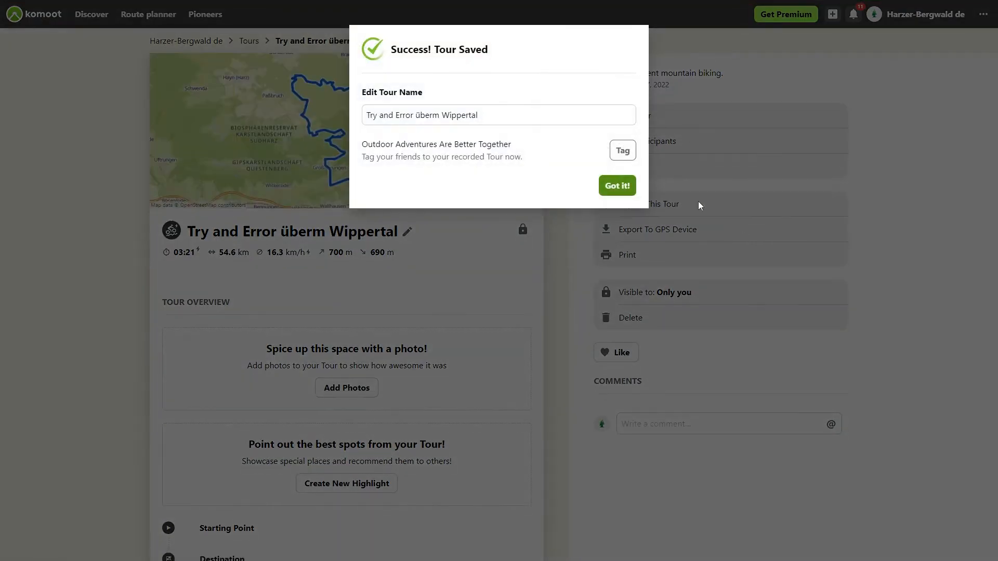
click(617, 187)
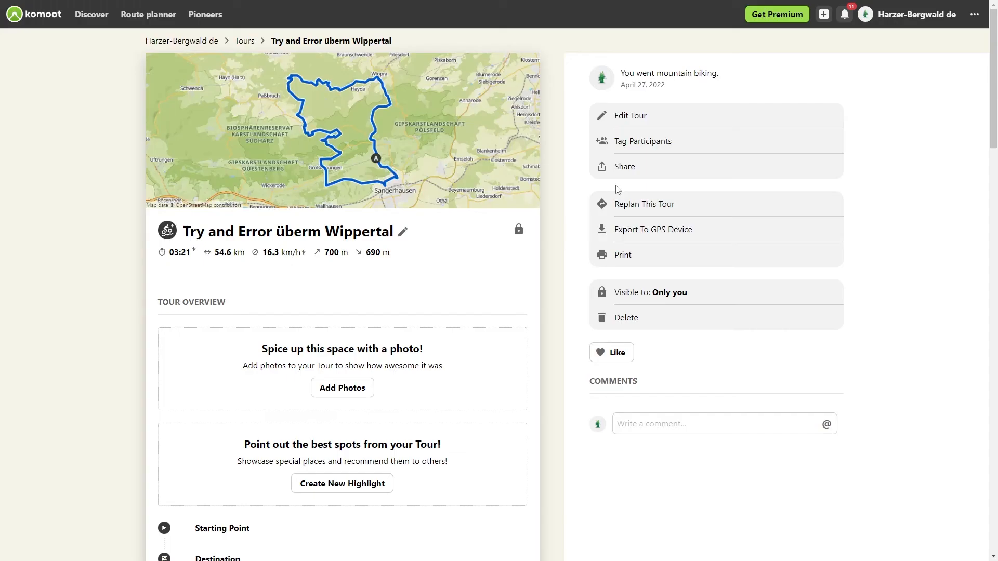
Expand the imported tour's map and examine the track close up where the dead-end detours were erased
click(258, 149)
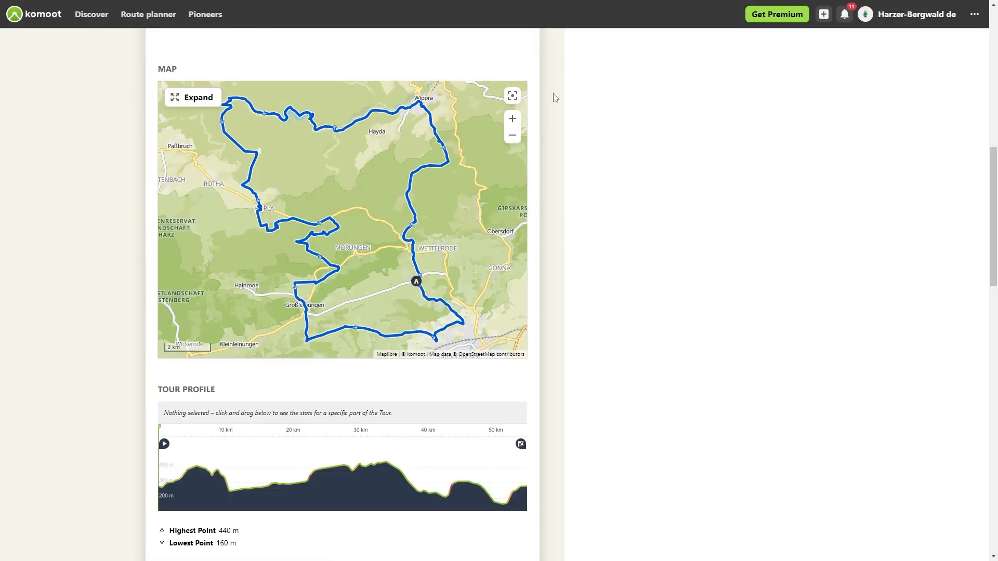
click(190, 104)
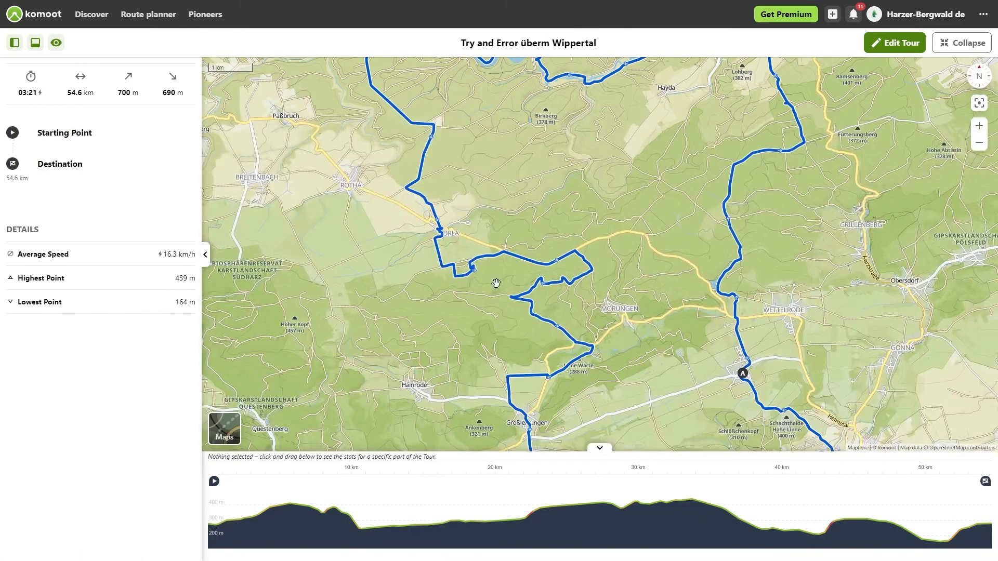
scroll(532, 257, up, 5)
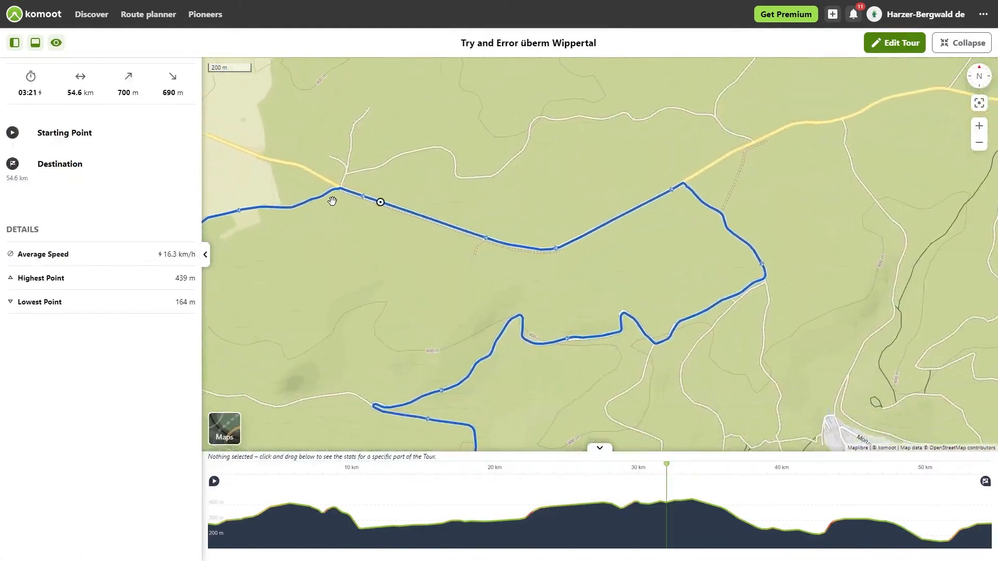